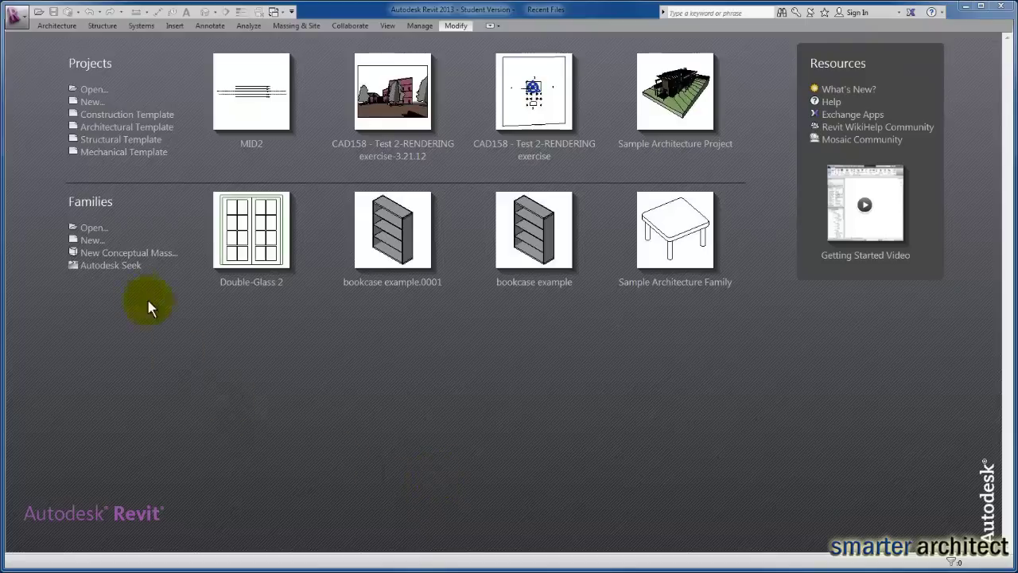
Start a new family from the Generic Model.rft template.
{"action": "left_click", "coordinate": [90, 241]}
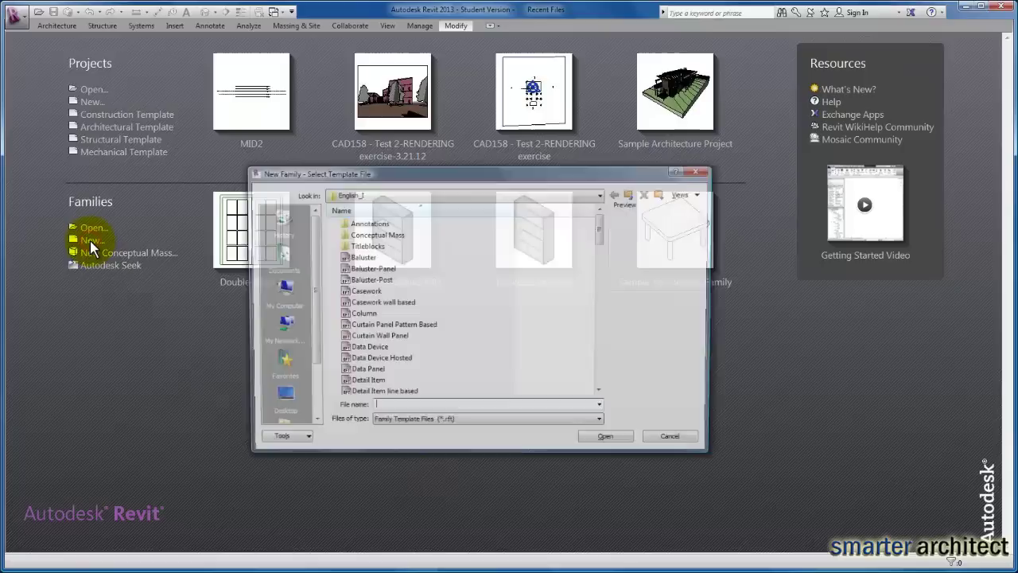
{"action": "left_click_drag", "start_coordinate": [601, 231], "coordinate": [604, 279]}
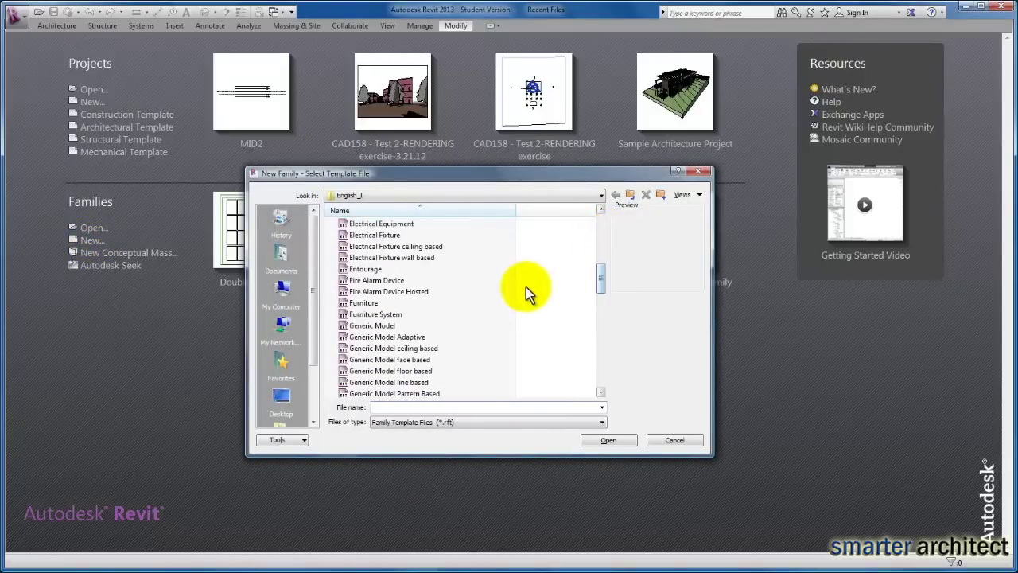
{"action": "left_click", "coordinate": [385, 328]}
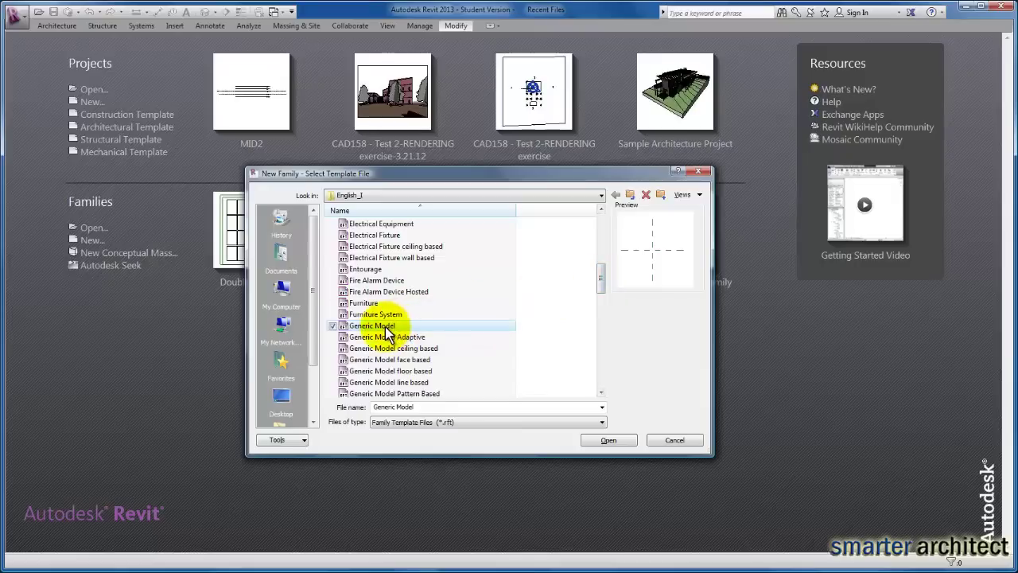
{"action": "left_click", "coordinate": [609, 439]}
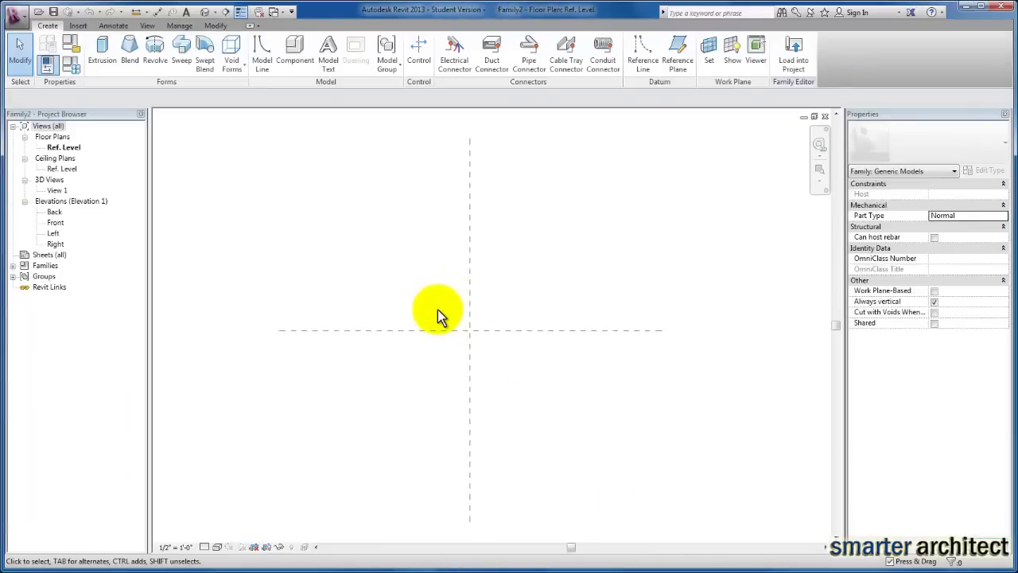
Tile all open views with WT and zoom every view to fit with ZA.
{"action": "key", "text": "w"}
{"action": "key", "text": "t"}
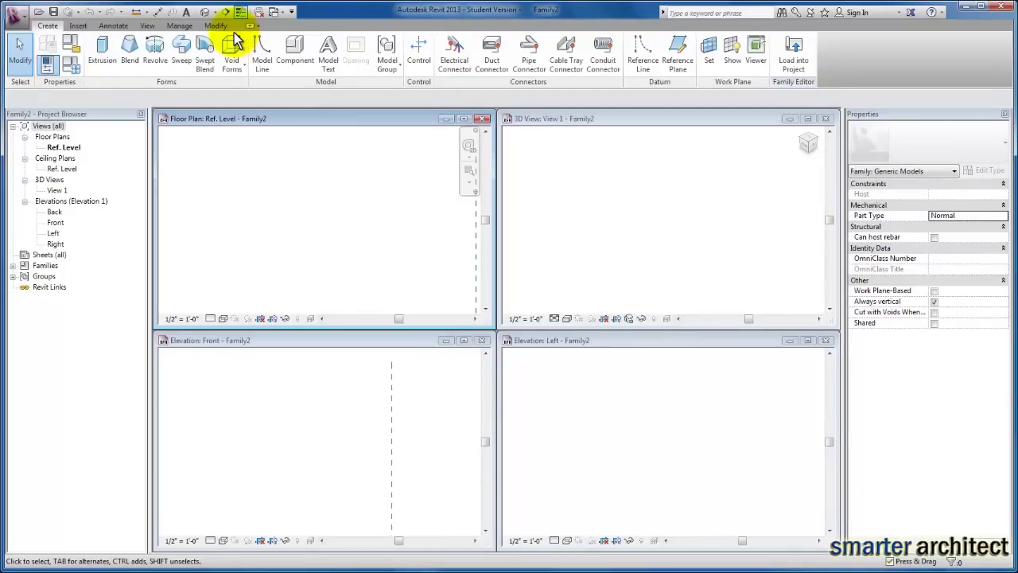
{"action": "key", "text": "z"}
{"action": "key", "text": "a"}
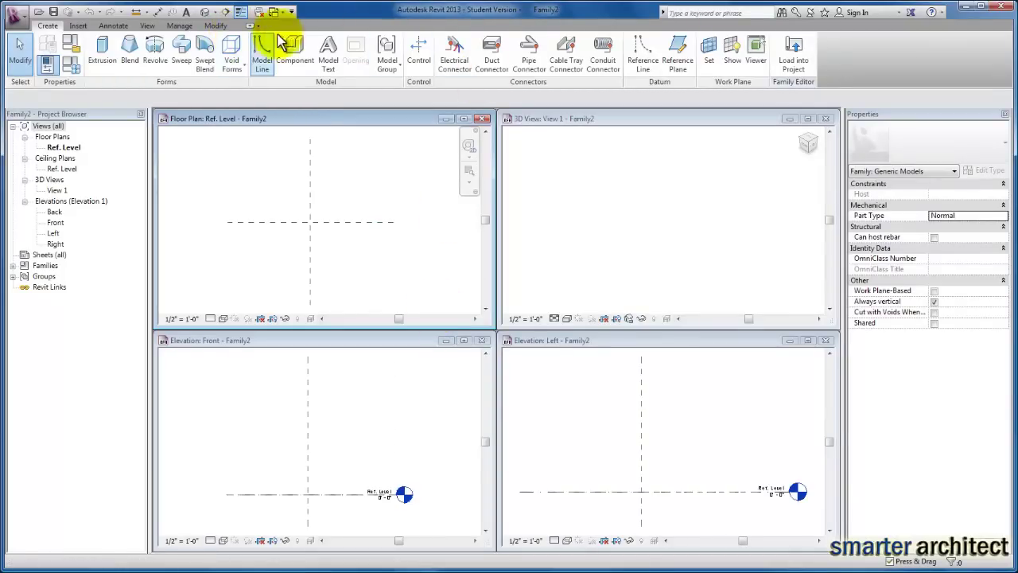
Start a solid extrusion and draw a roughly 4'-1" by 3'-4" rectangle on the Ref. Level plan.
{"action": "left_click", "coordinate": [102, 57]}
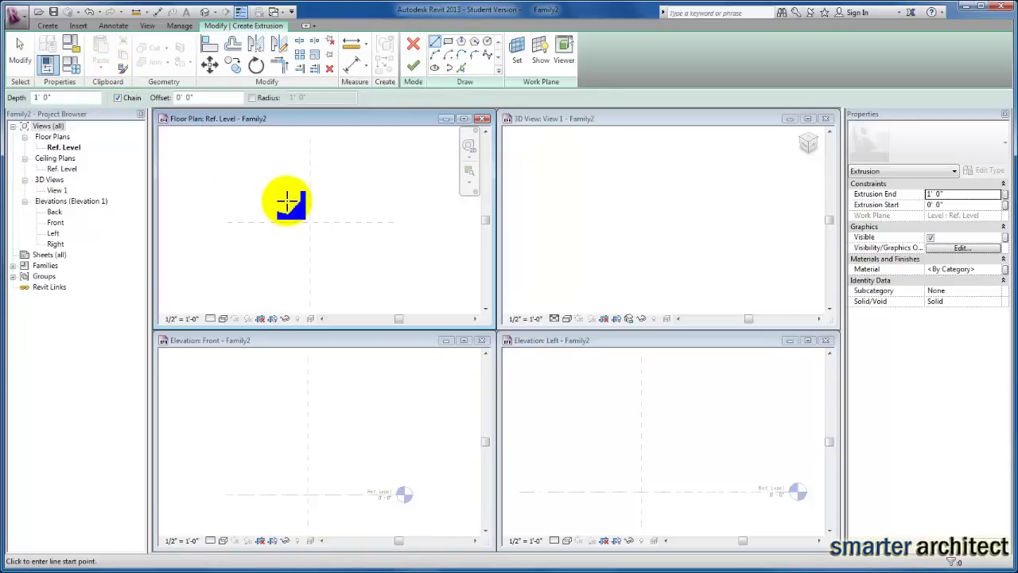
{"action": "left_click", "coordinate": [448, 42]}
{"action": "left_click", "coordinate": [280, 195]}
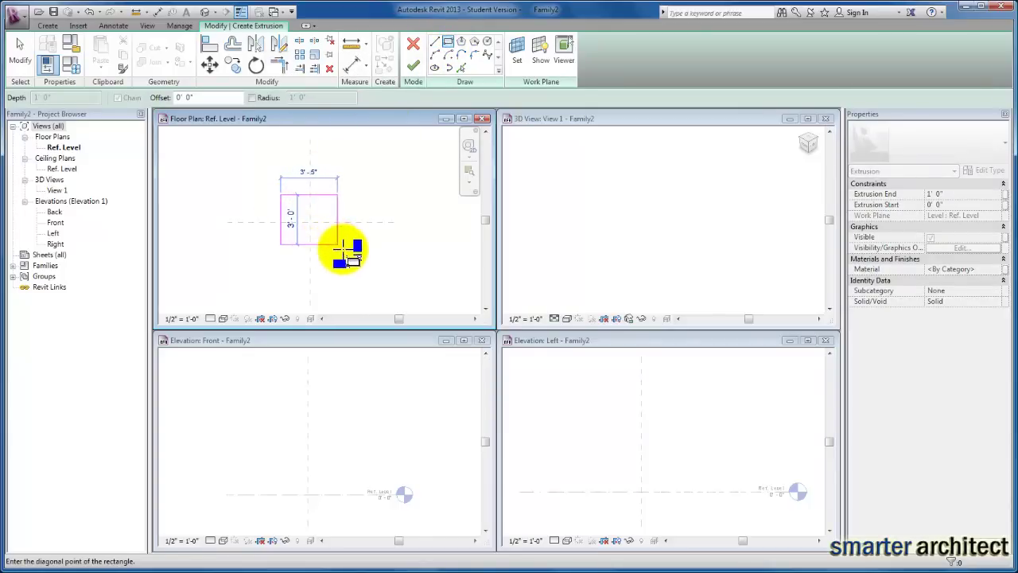
{"action": "left_click", "coordinate": [348, 249]}
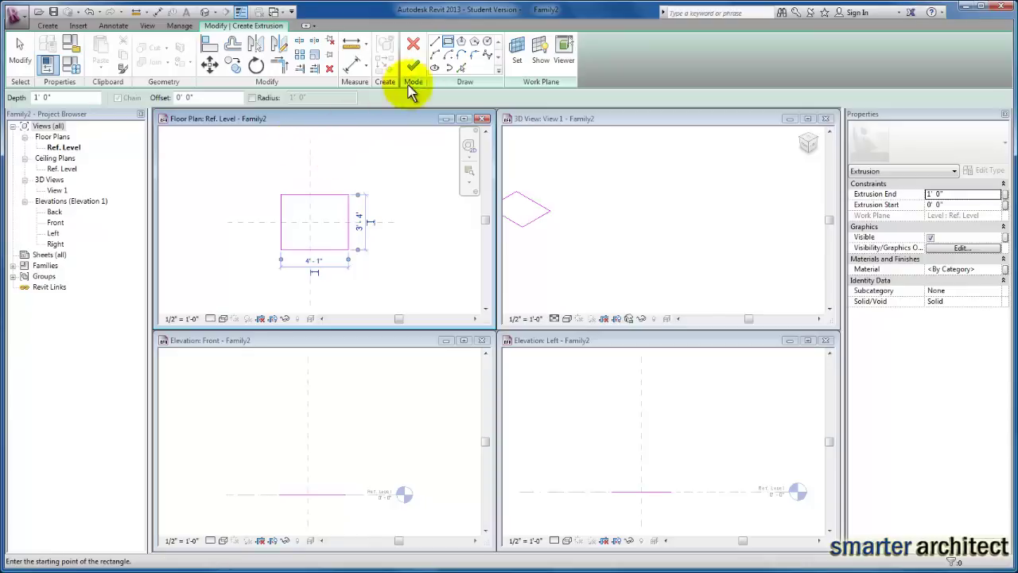
Draw the inner loop's upper line segments: vertical, short angled, horizontal, then the right corner.
{"action": "left_click", "coordinate": [434, 45]}
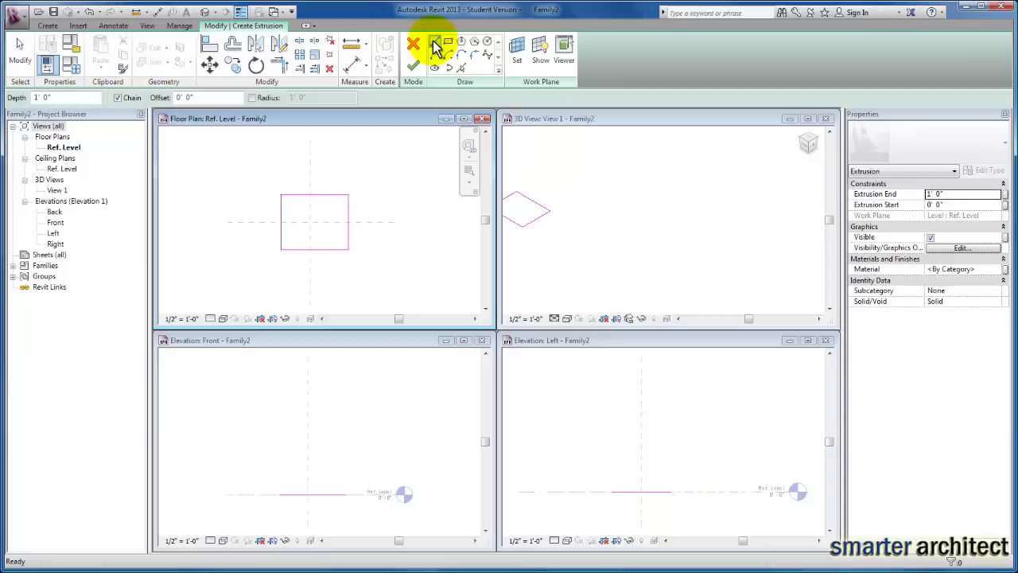
{"action": "scroll", "coordinate": [301, 231], "scroll_direction": "up", "scroll_amount": 3}
{"action": "left_click", "coordinate": [292, 230]}
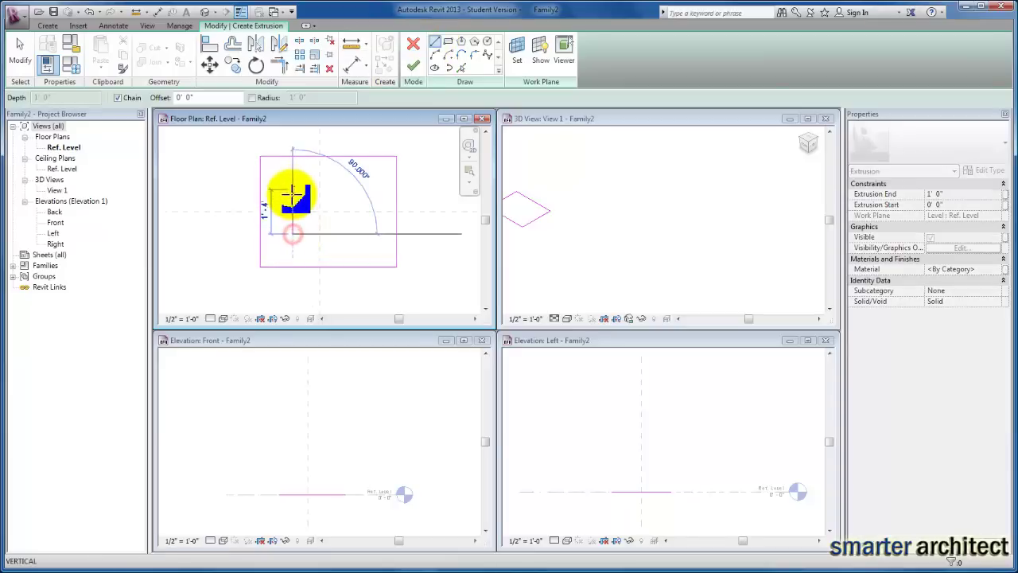
{"action": "left_click", "coordinate": [293, 195]}
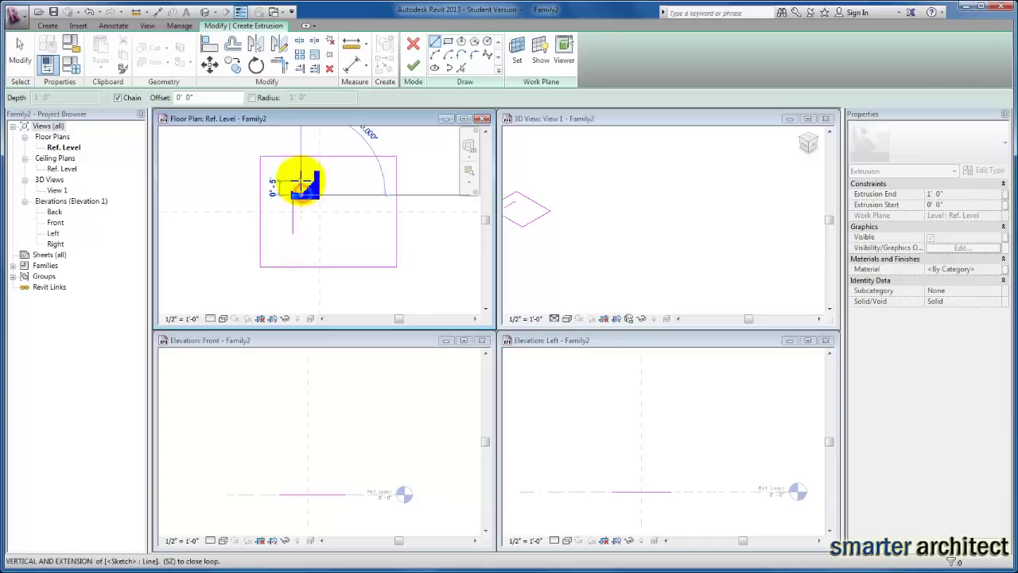
{"action": "left_click", "coordinate": [301, 176]}
{"action": "scroll", "coordinate": [348, 175], "scroll_direction": "up", "scroll_amount": 2}
{"action": "left_click", "coordinate": [349, 175]}
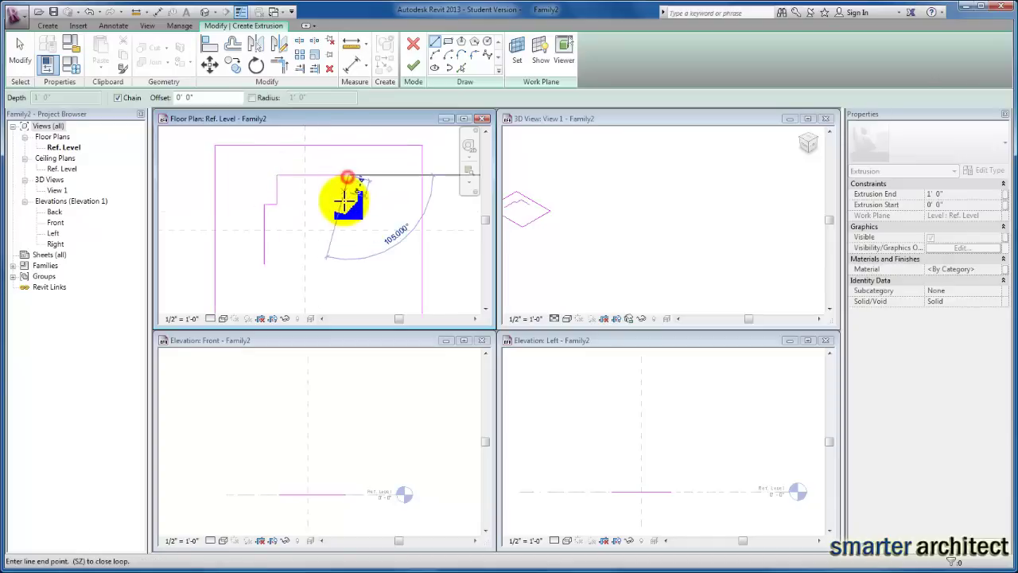
{"action": "left_click", "coordinate": [385, 212]}
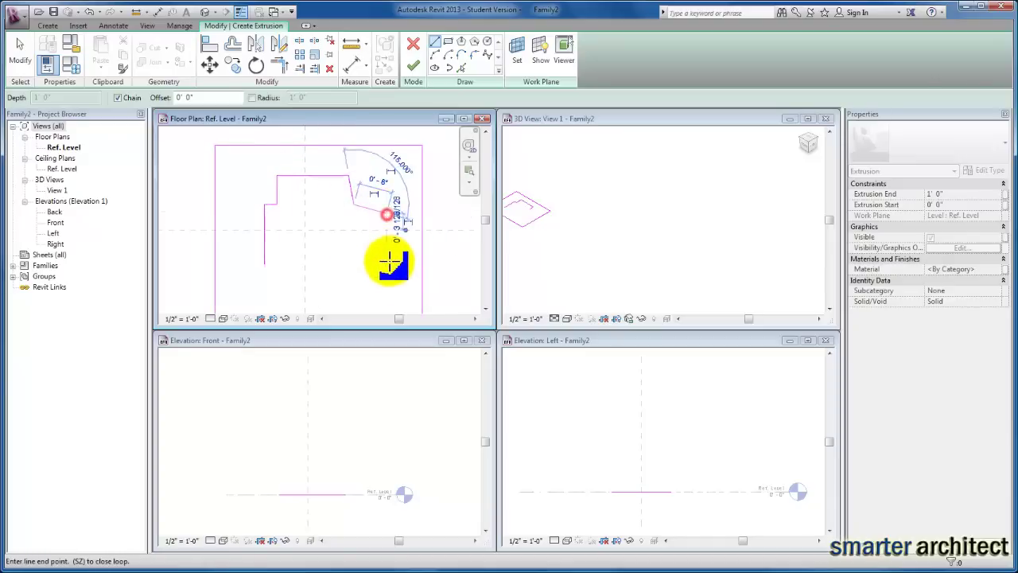
Draw the loop's lower segments and close it back at the starting point.
{"action": "mouse_move", "coordinate": [398, 264]}
{"action": "middle_mouse_down"}
{"action": "mouse_move", "coordinate": [374, 259]}
{"action": "mouse_move", "coordinate": [386, 248]}
{"action": "middle_mouse_up"}
{"action": "left_click", "coordinate": [386, 250]}
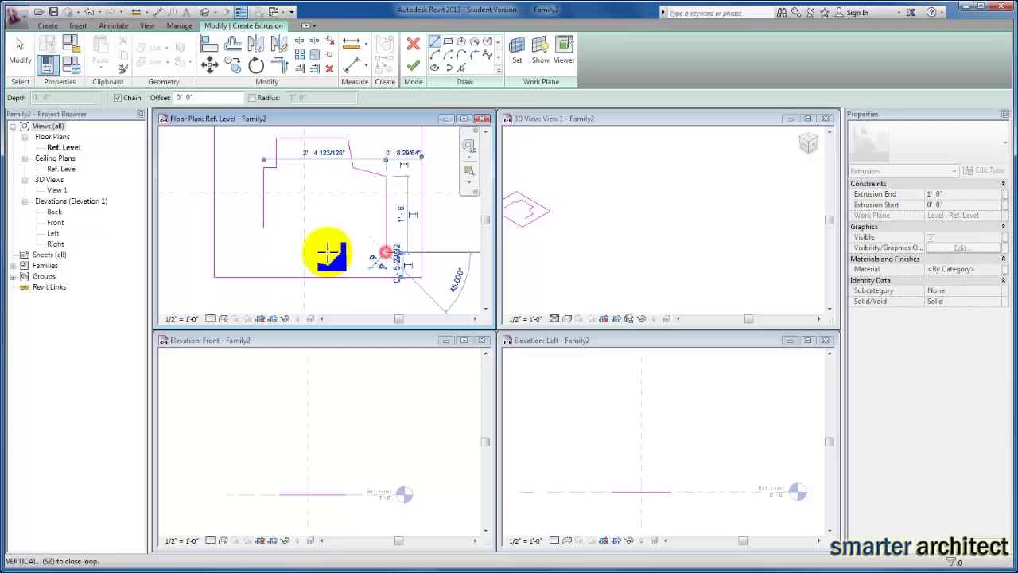
{"action": "left_click", "coordinate": [337, 242]}
{"action": "left_click", "coordinate": [335, 235]}
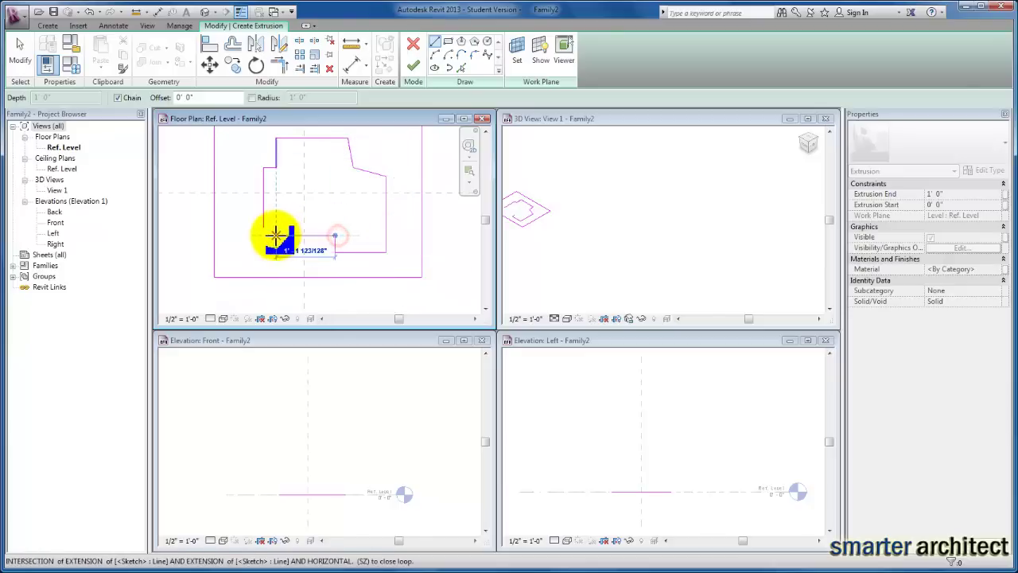
{"action": "left_click", "coordinate": [266, 230]}
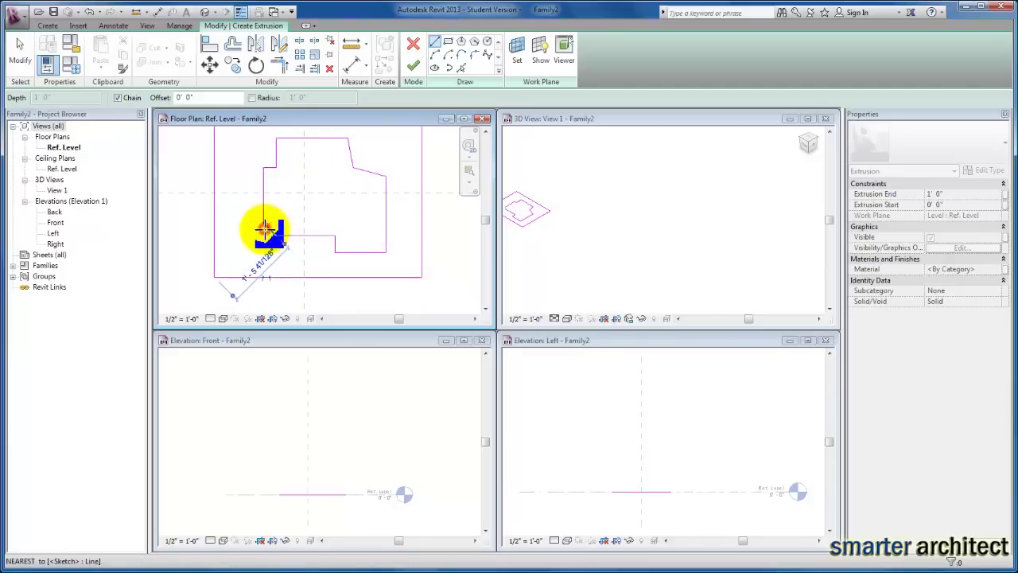
{"action": "scroll", "coordinate": [338, 208], "scroll_direction": "down", "scroll_amount": 3}
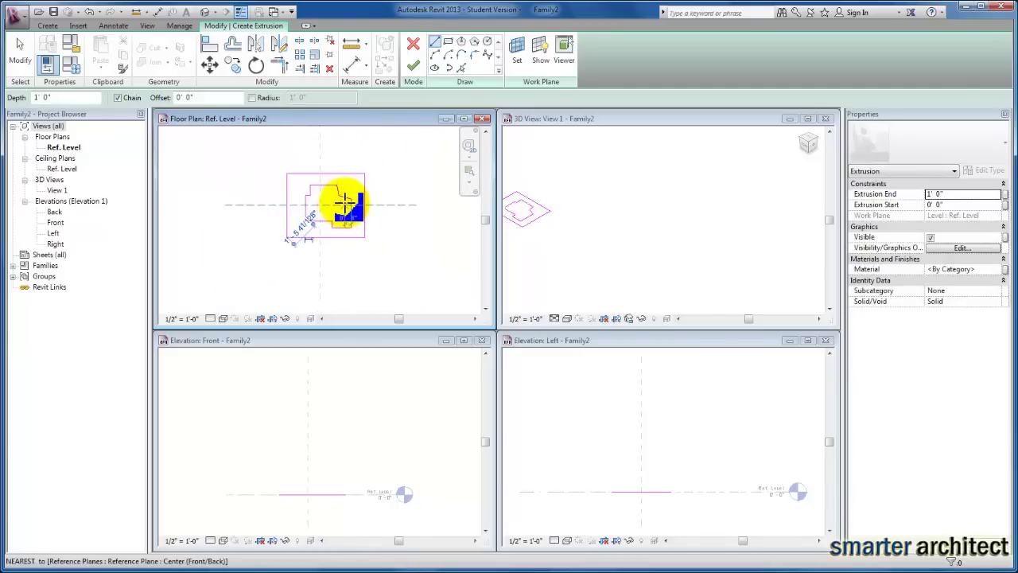
{"action": "scroll", "coordinate": [342, 203], "scroll_direction": "down", "scroll_amount": 2}
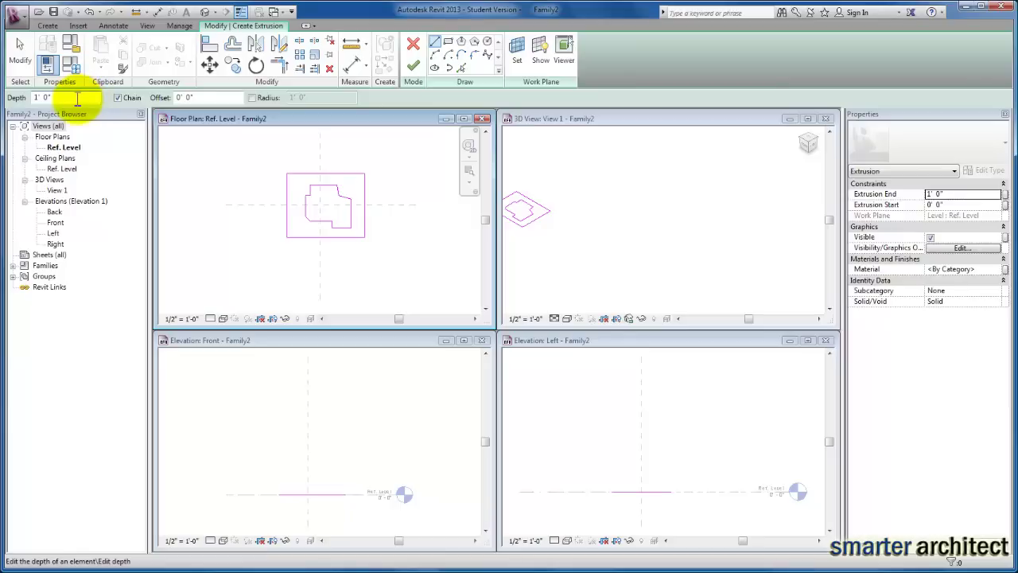
Set the extrusion Depth to 10 and turn off Chain.
{"action": "left_click_drag", "start_coordinate": [50, 97], "coordinate": [30, 97]}
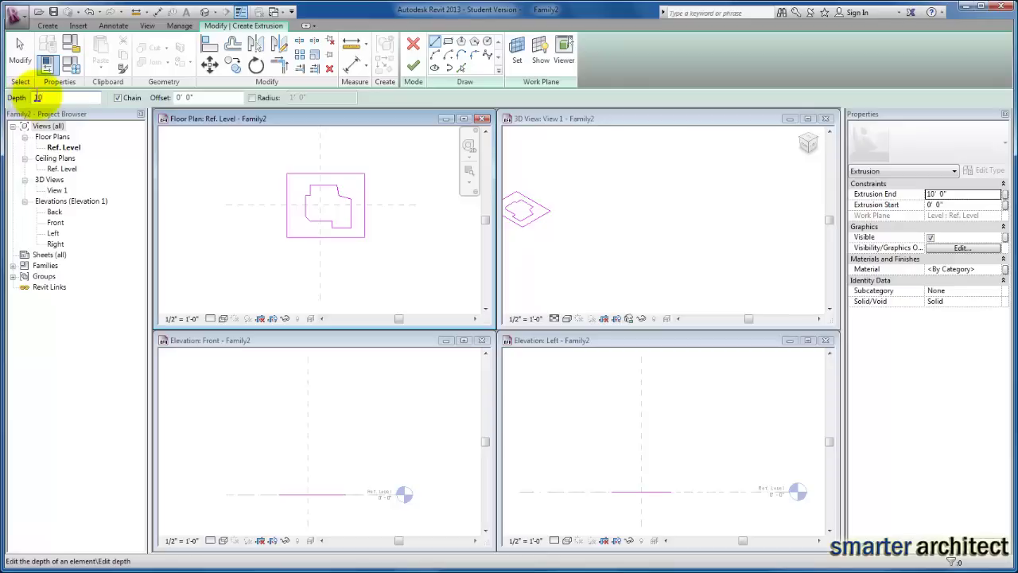
{"action": "left_click", "coordinate": [130, 102]}
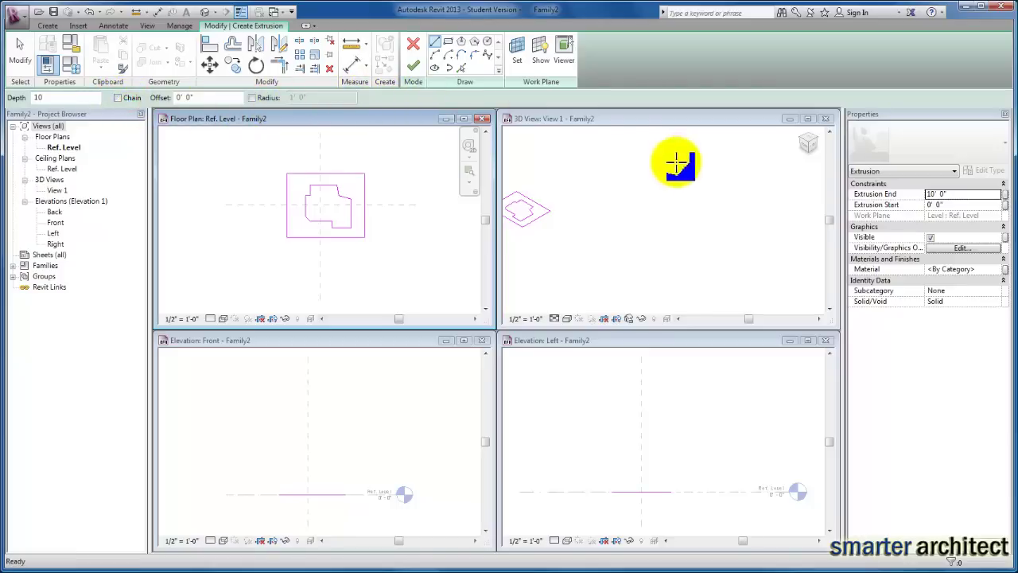
Finish the extrusion sketch and set the 3D view to Hidden Line display.
{"action": "left_click", "coordinate": [415, 67]}
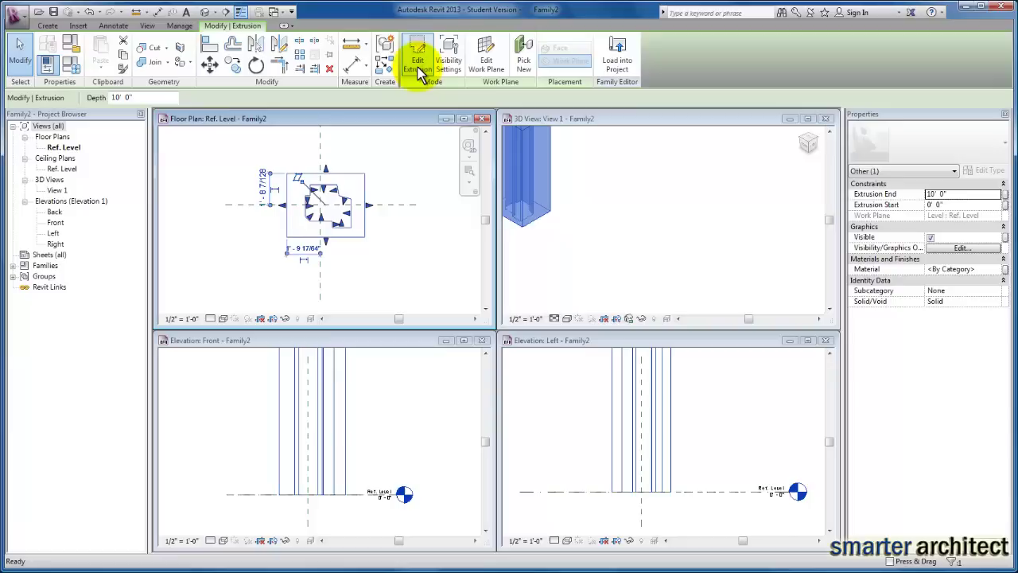
{"action": "left_click", "coordinate": [612, 214]}
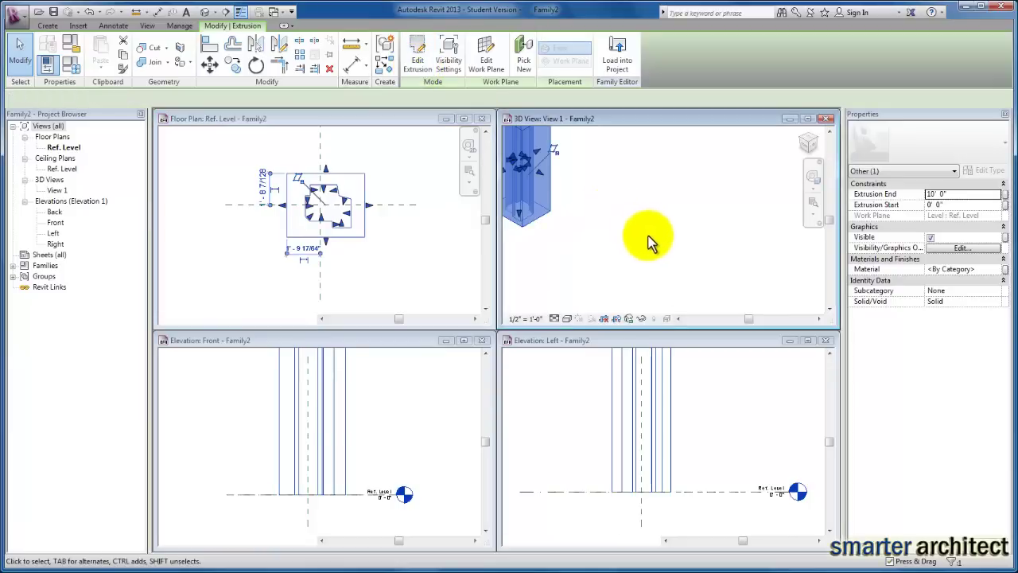
{"action": "middle_click_drag", "start_coordinate": [619, 184], "coordinate": [697, 241]}
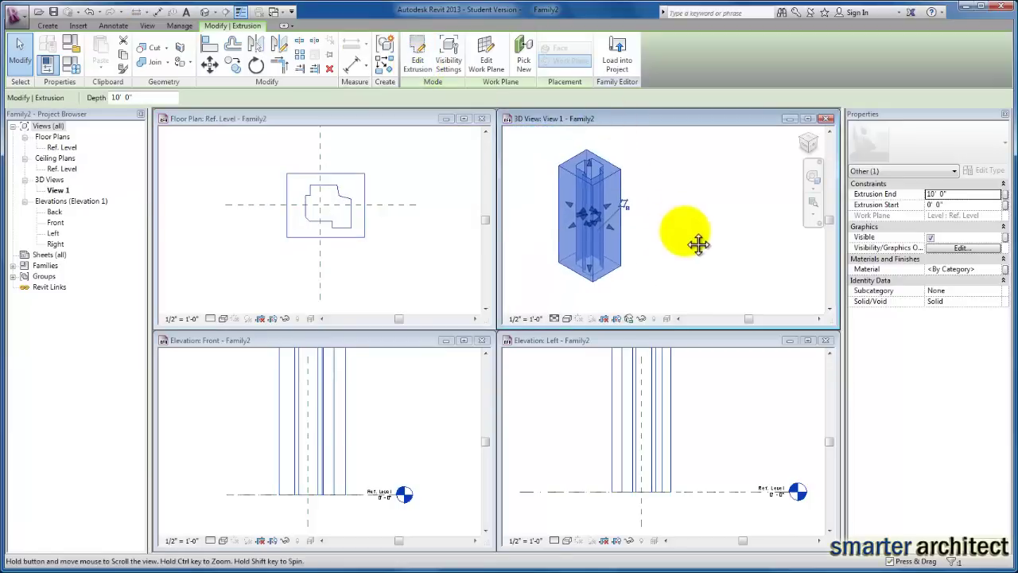
{"action": "left_click", "coordinate": [688, 205]}
{"action": "scroll", "coordinate": [629, 225], "scroll_direction": "up", "scroll_amount": 4}
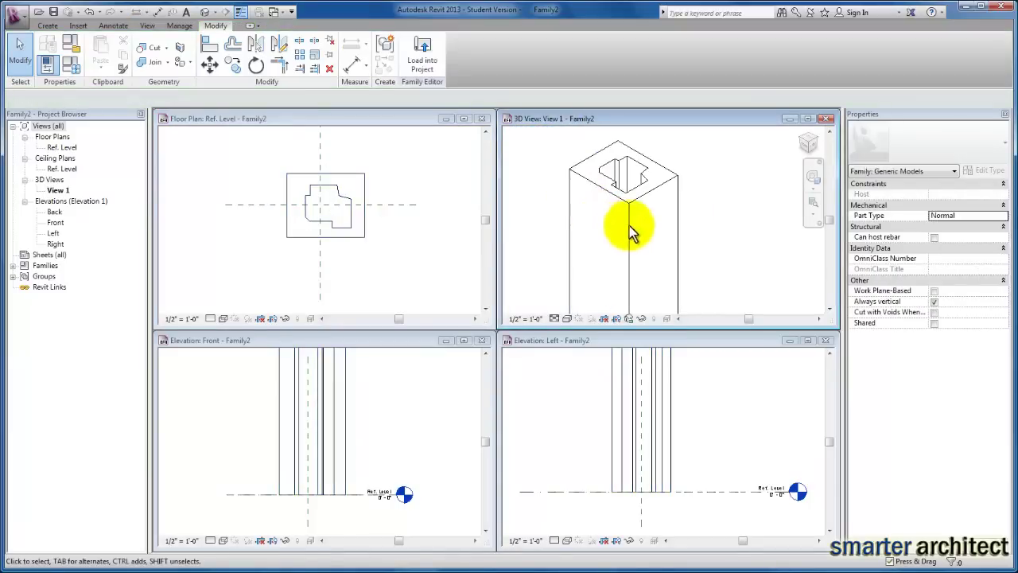
{"action": "scroll", "coordinate": [627, 186], "scroll_direction": "down", "scroll_amount": 3}
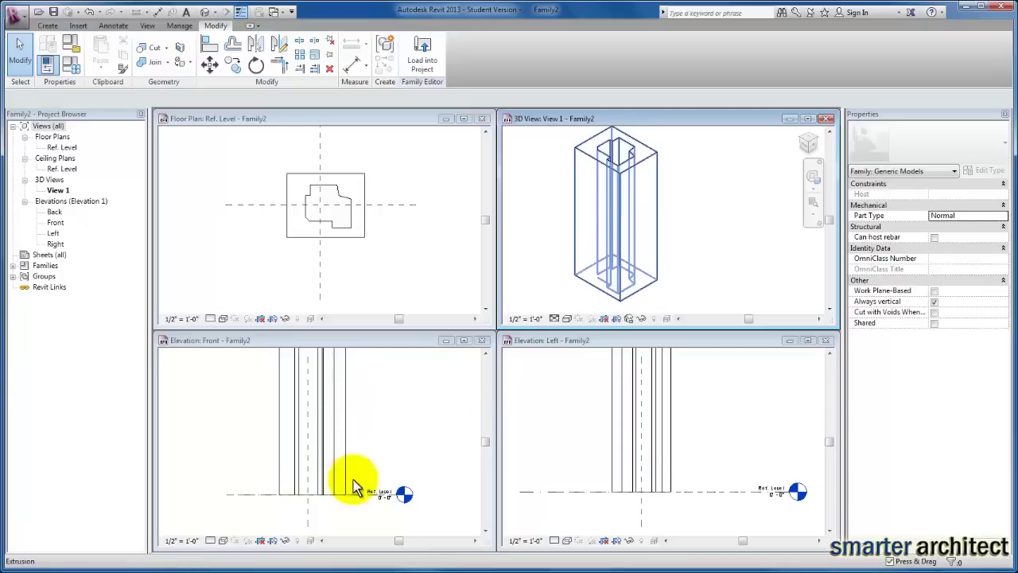
{"action": "key", "text": "h"}
{"action": "key", "text": "l"}
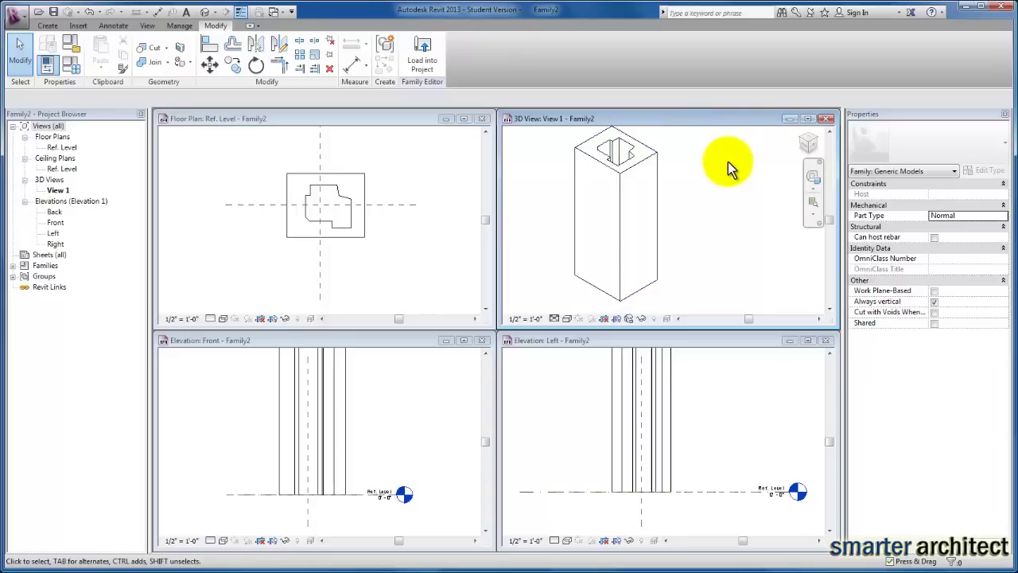
Pan the Front and Left elevations to show the whole extrusion, then select it in 3D.
{"action": "left_click", "coordinate": [389, 427]}
{"action": "scroll", "coordinate": [389, 427], "scroll_direction": "down", "scroll_amount": 2}
{"action": "middle_click_drag", "start_coordinate": [390, 424], "coordinate": [370, 457]}
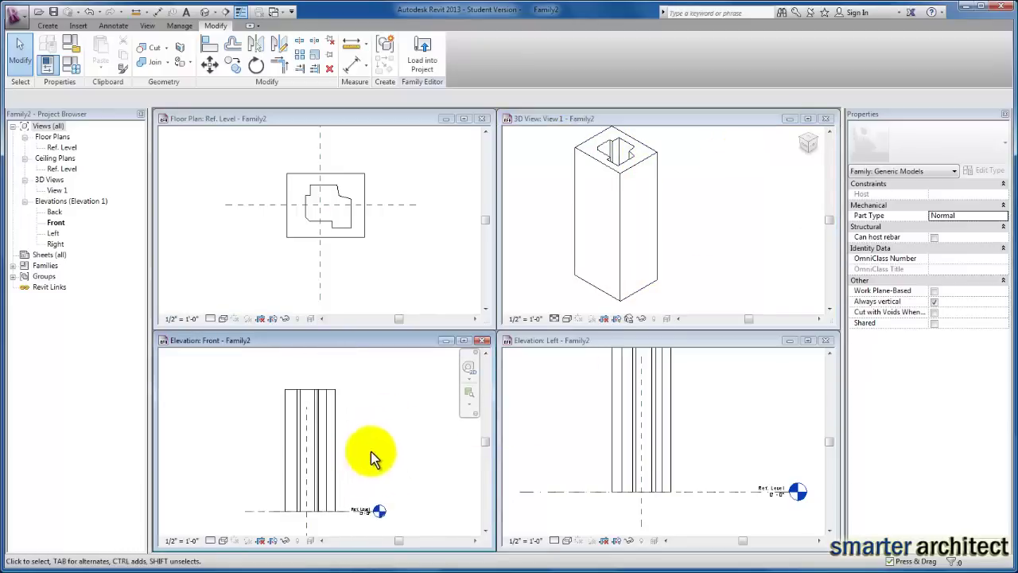
{"action": "left_click", "coordinate": [689, 432]}
{"action": "middle_click_drag", "start_coordinate": [711, 419], "coordinate": [691, 446]}
{"action": "scroll", "coordinate": [689, 444], "scroll_direction": "down", "scroll_amount": 2}
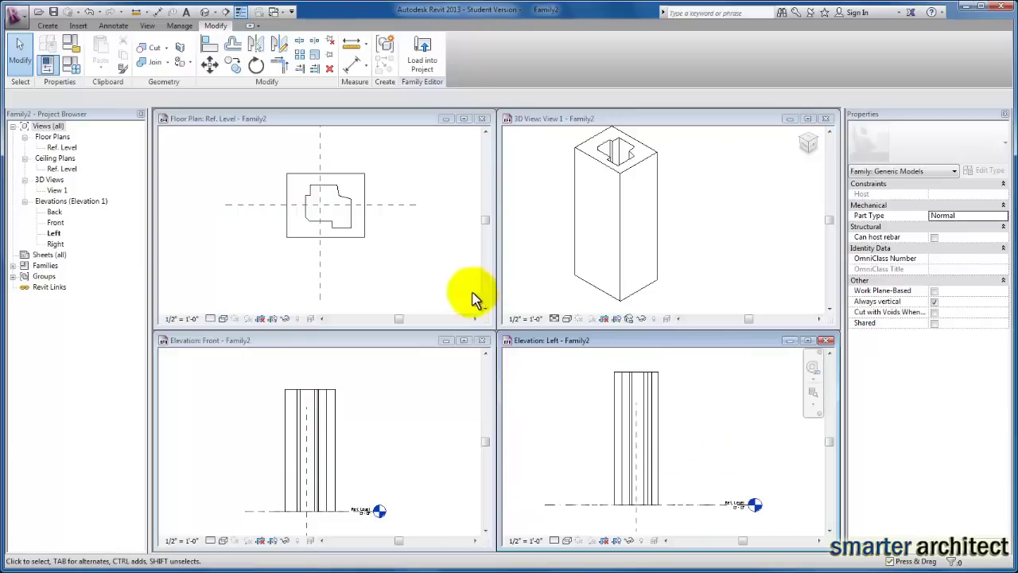
{"action": "left_click", "coordinate": [380, 154]}
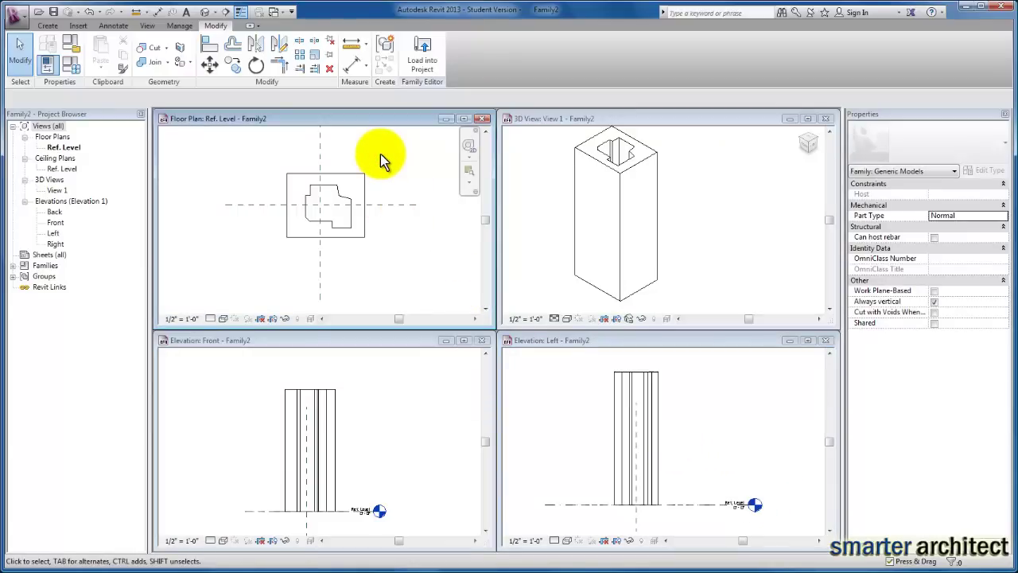
{"action": "left_click", "coordinate": [654, 170]}
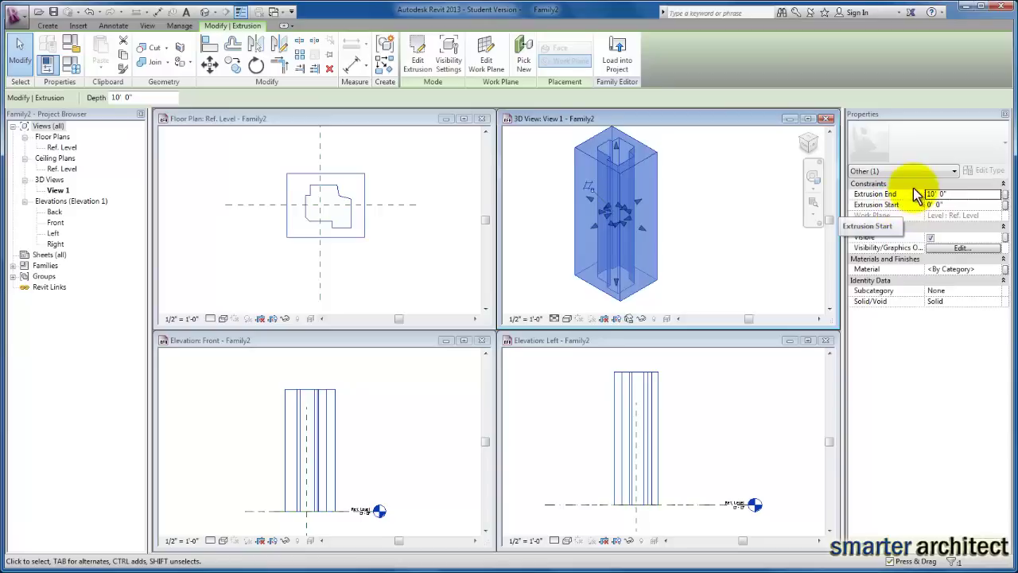
Change the extrusion's Extrusion End to 5' 0" in Properties and reselect it.
{"action": "left_click", "coordinate": [967, 194]}
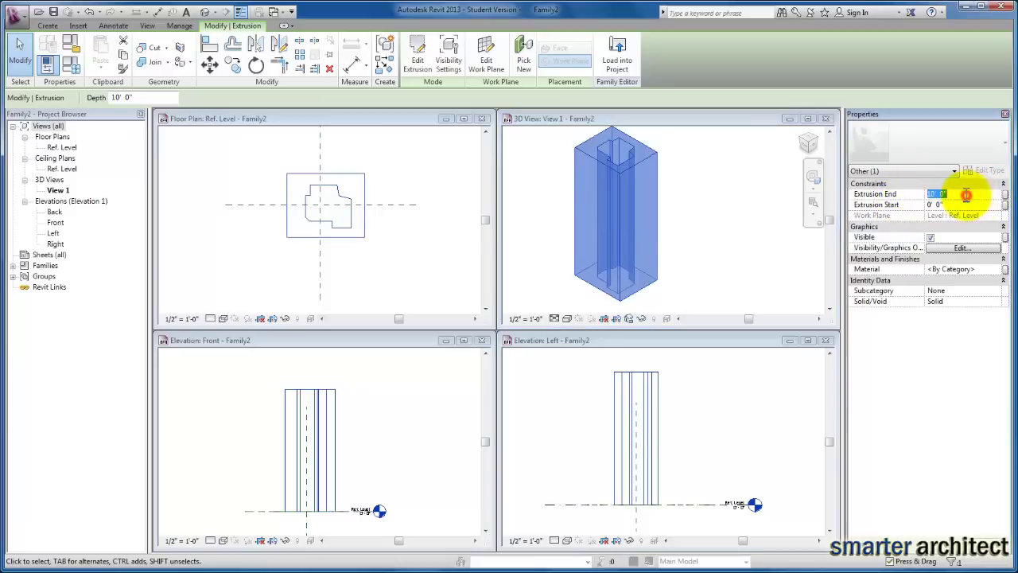
{"action": "type", "text": "5"}
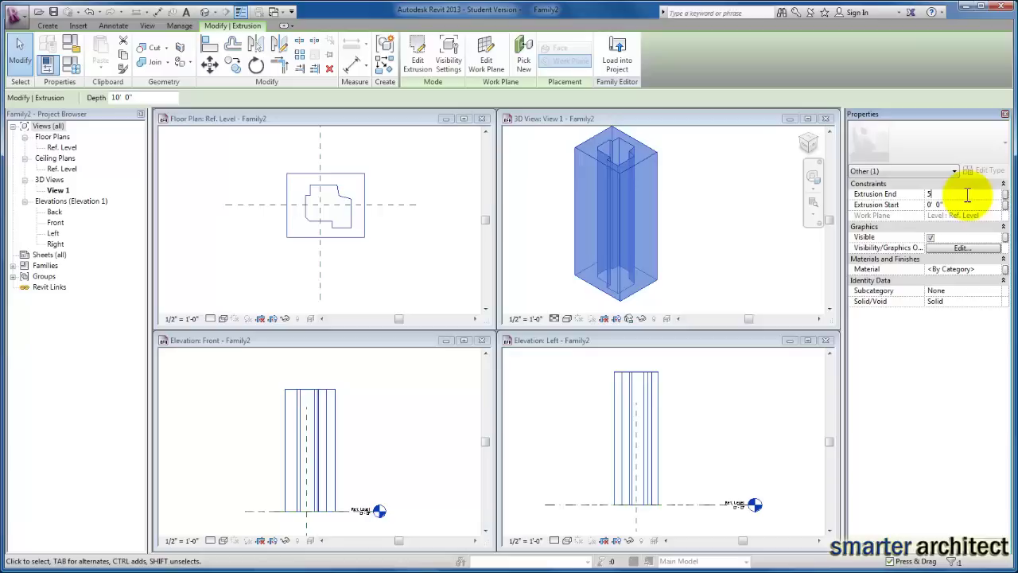
{"action": "key", "text": "Return"}
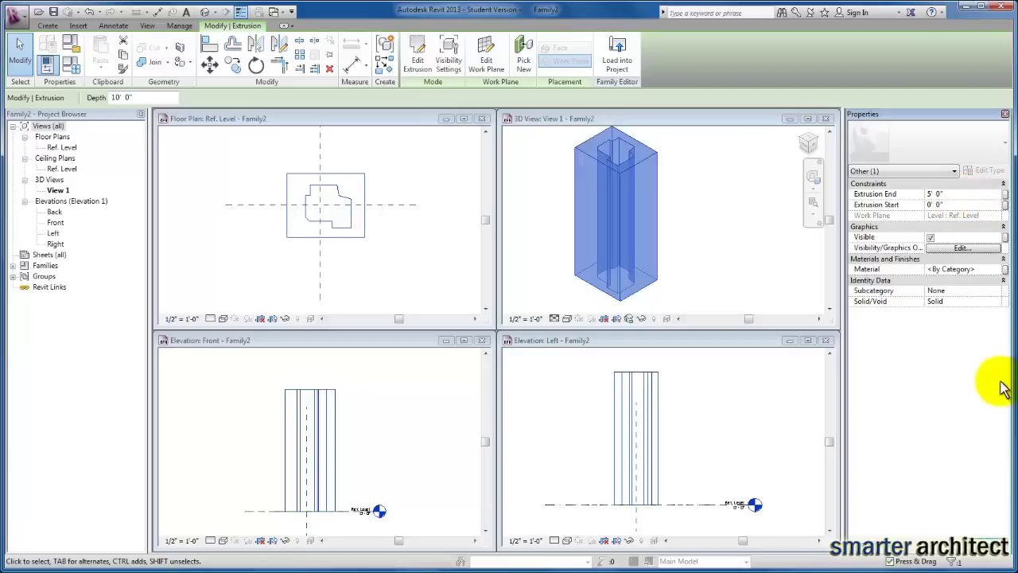
{"action": "left_click", "coordinate": [684, 202]}
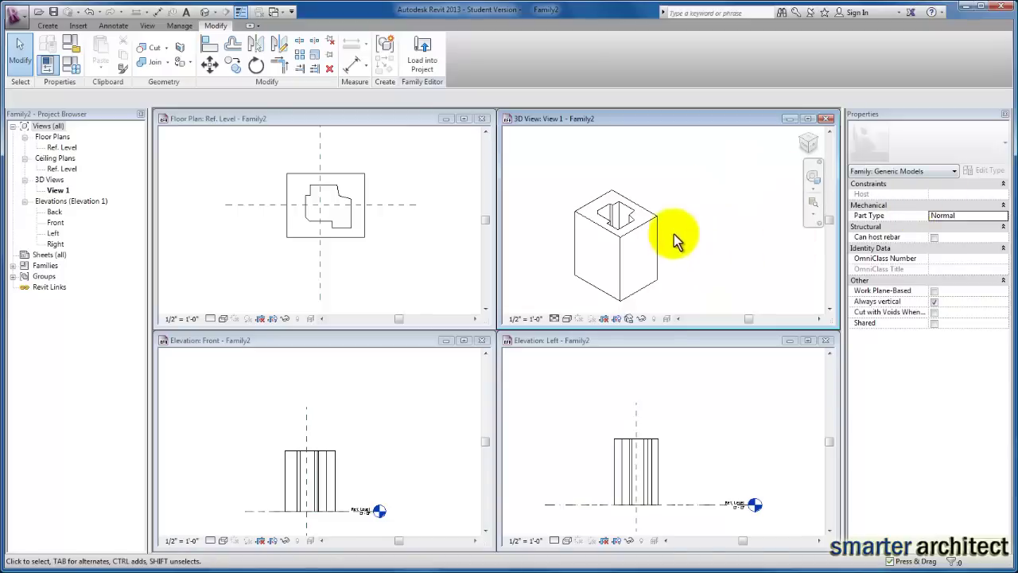
{"action": "left_click", "coordinate": [659, 230]}
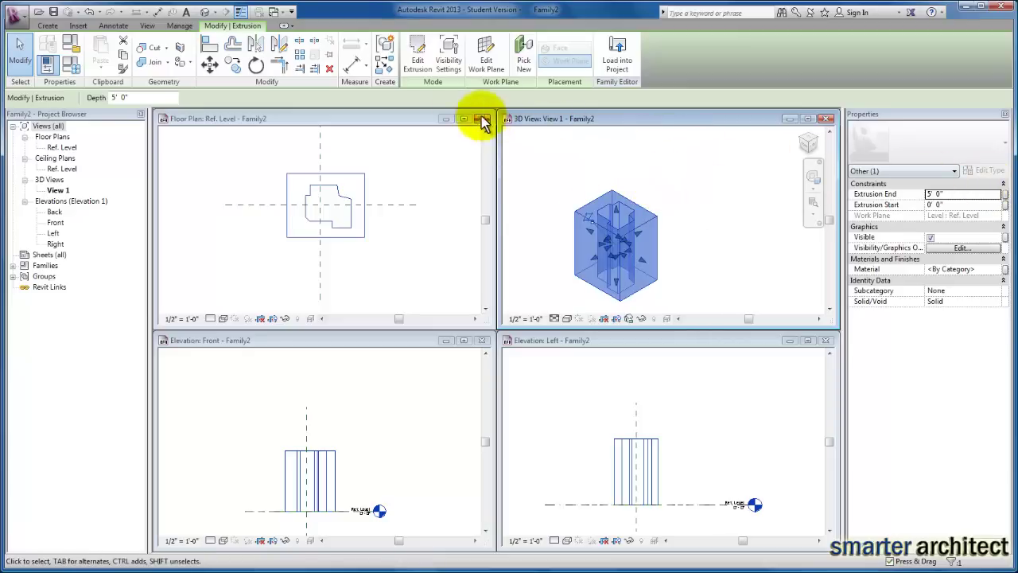
Open the selected extrusion's sketch with Edit Extrusion.
{"action": "left_click", "coordinate": [417, 62]}
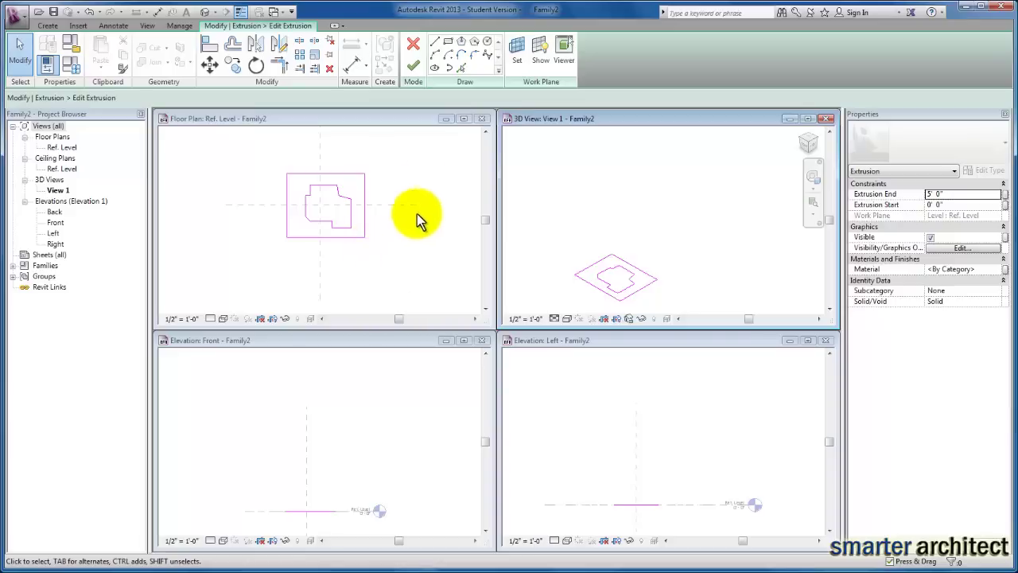
Delete the outline's right edge in the floor plan and try to finish, triggering the closed-loop error.
{"action": "left_click", "coordinate": [364, 191]}
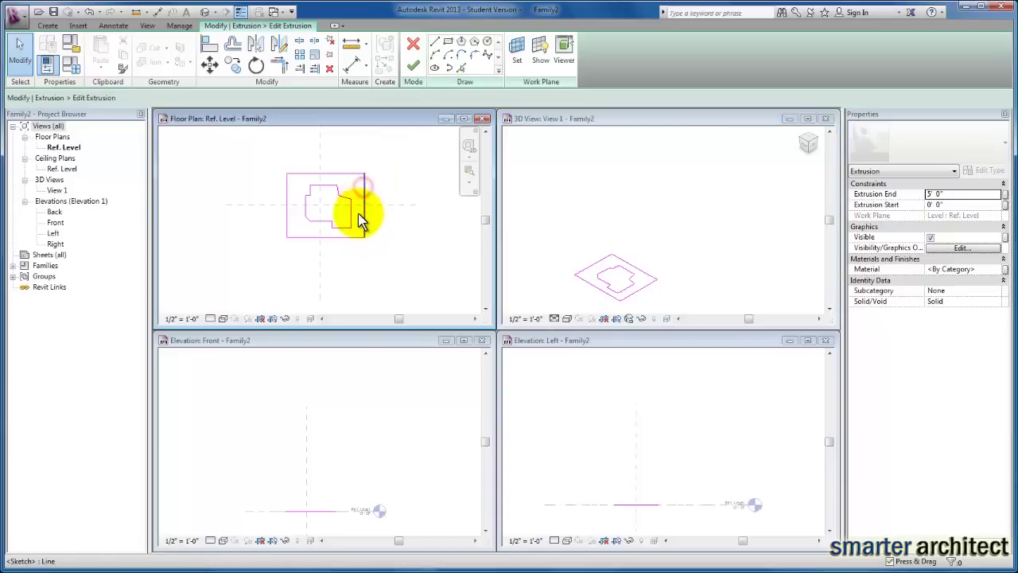
{"action": "left_click", "coordinate": [364, 231]}
{"action": "key", "text": "Delete"}
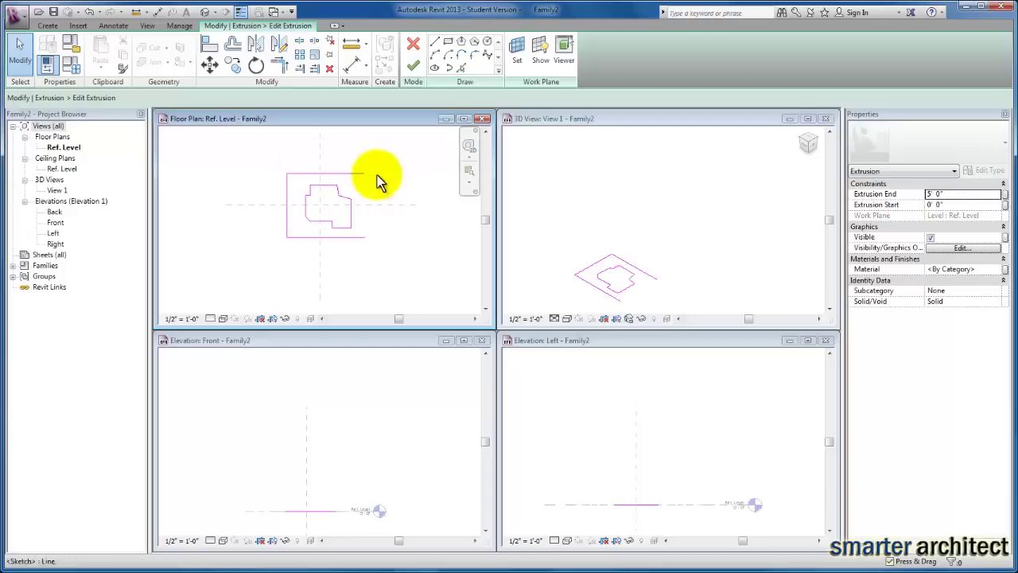
{"action": "left_click", "coordinate": [412, 66]}
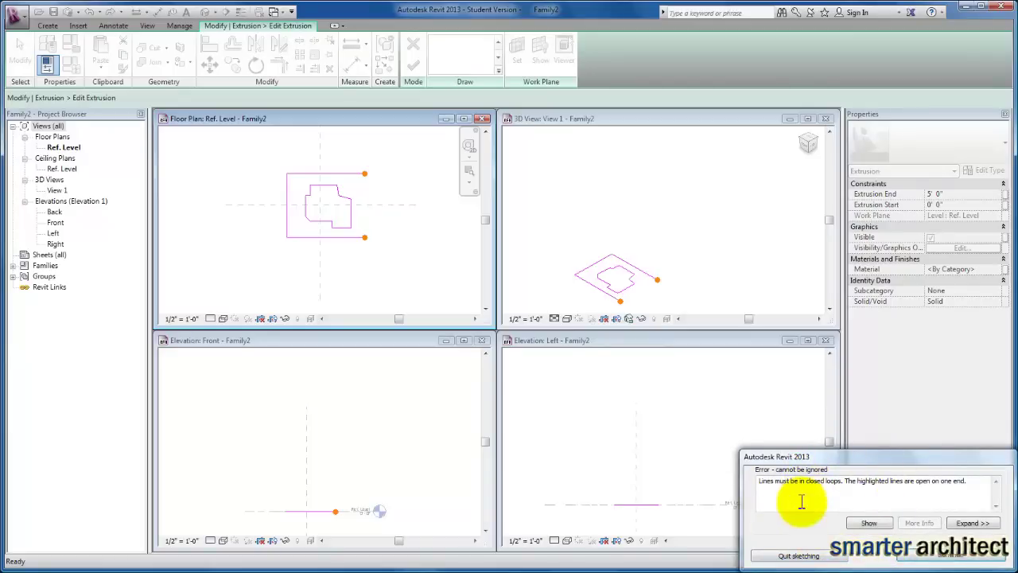
Quit sketching from the error dialog and confirm discarding the sketch edits.
{"action": "left_click", "coordinate": [794, 559]}
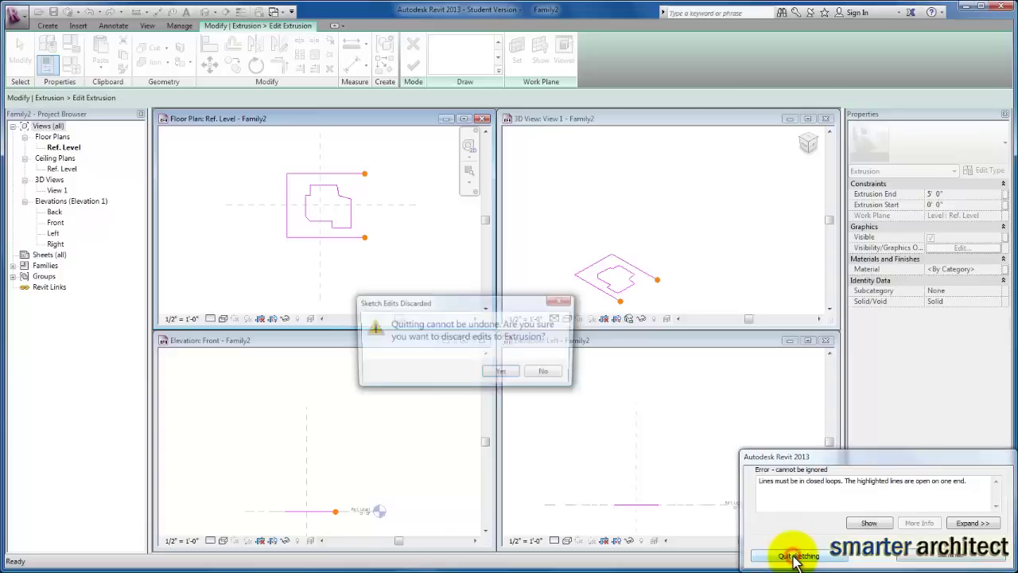
{"action": "left_click", "coordinate": [509, 376]}
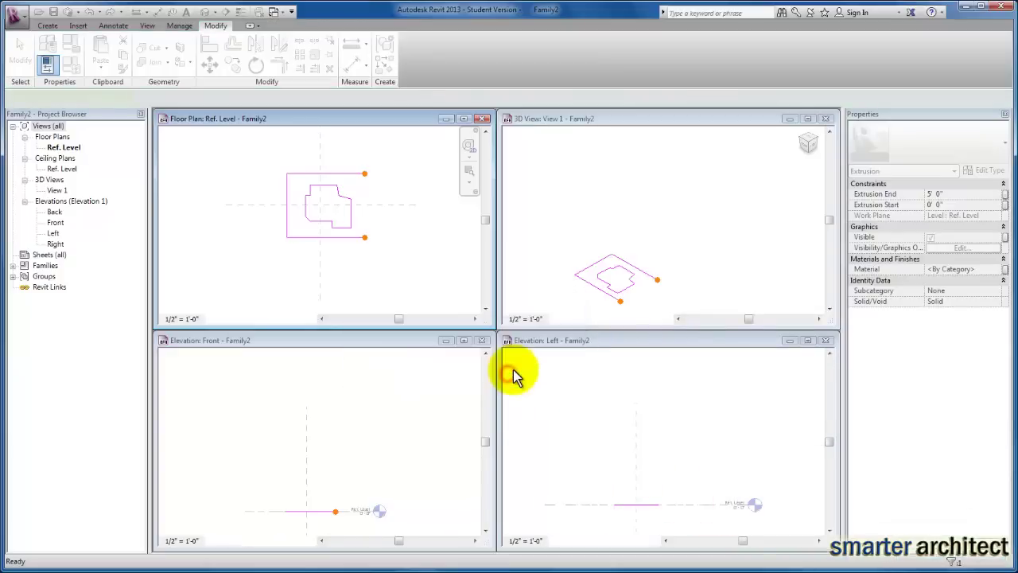